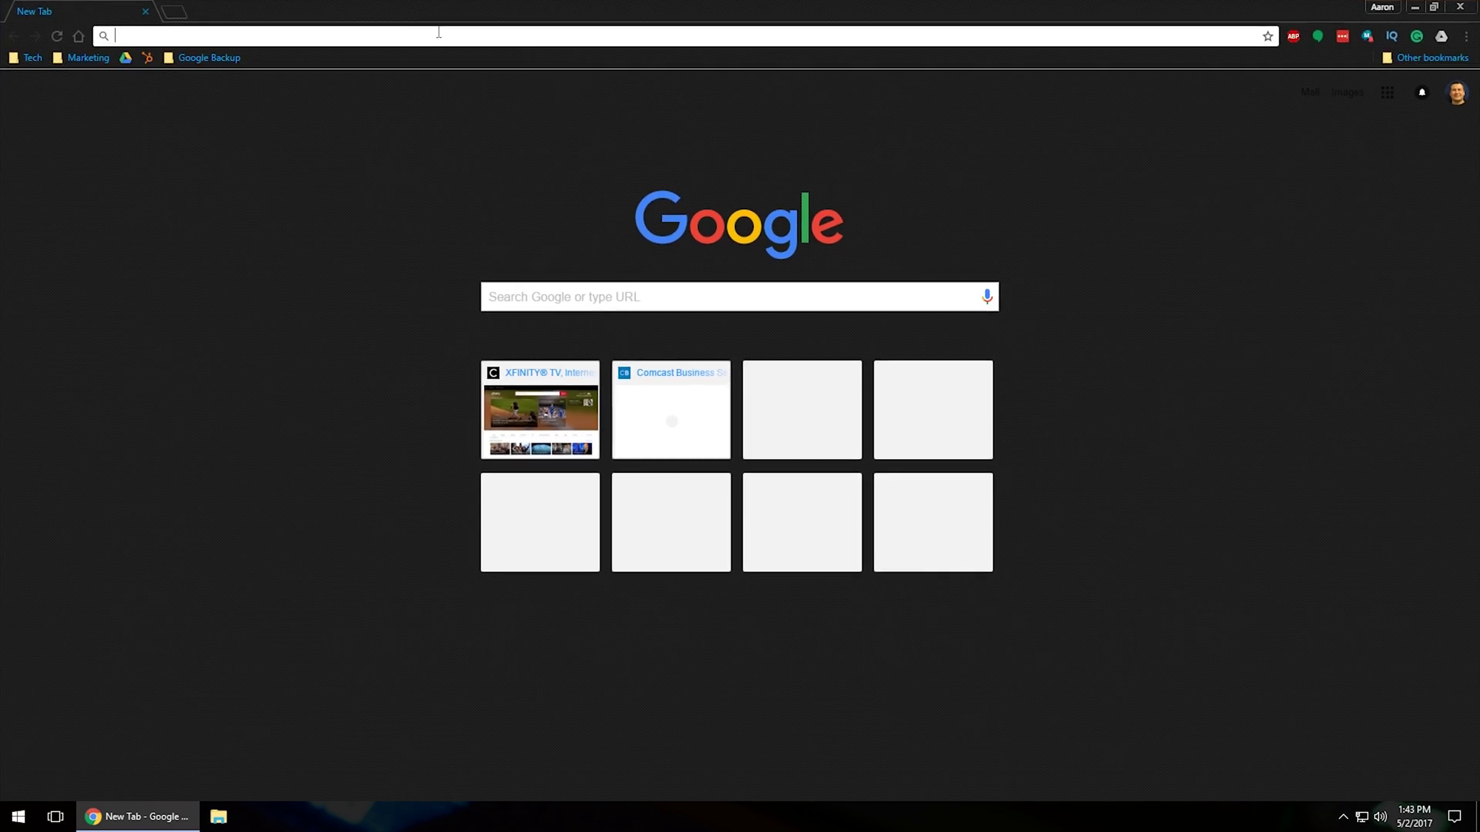
- Go to the CenturyLink site and open its Password Reset page
text(cen)
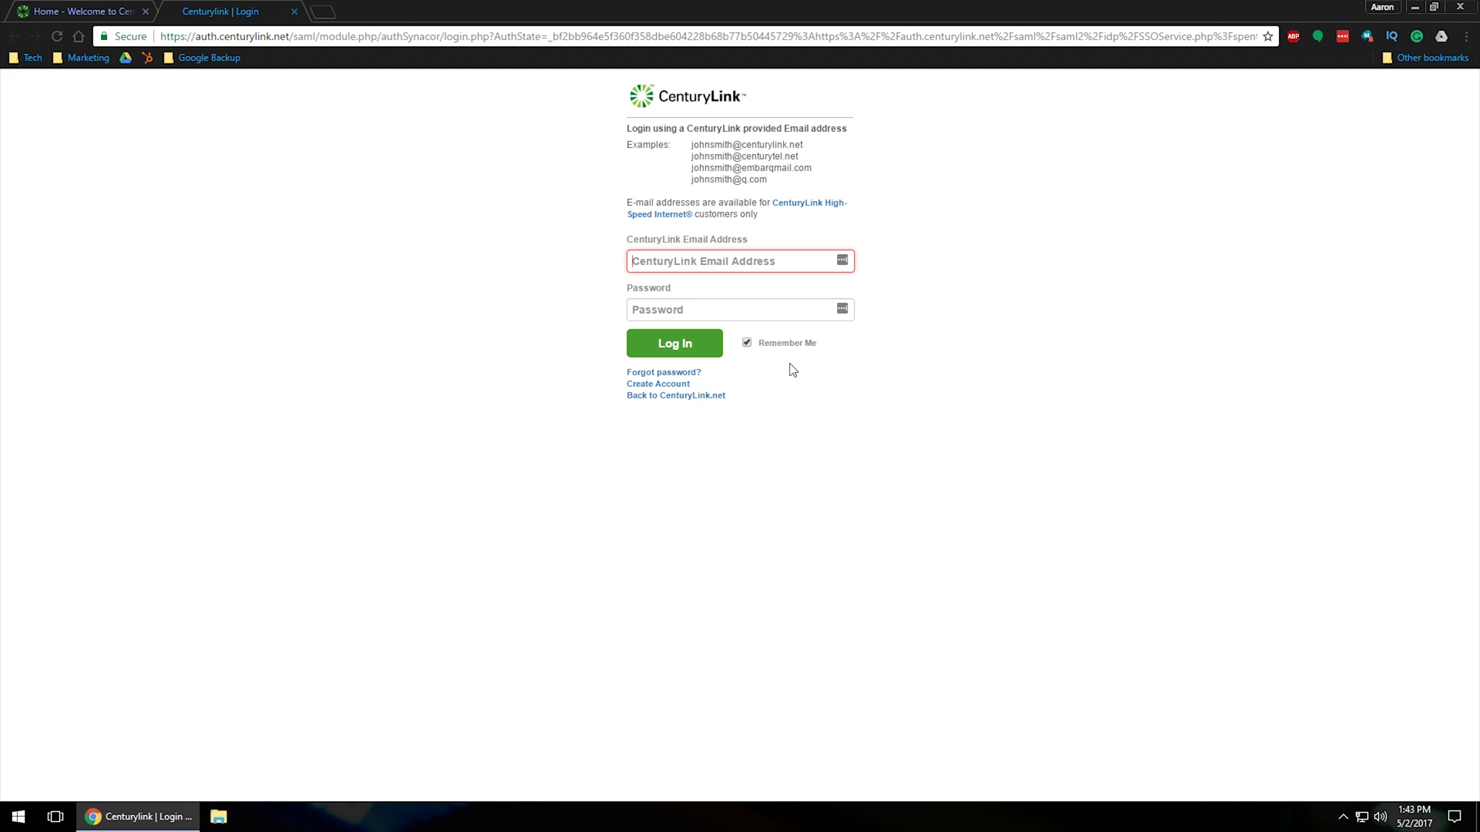
click(670, 377)
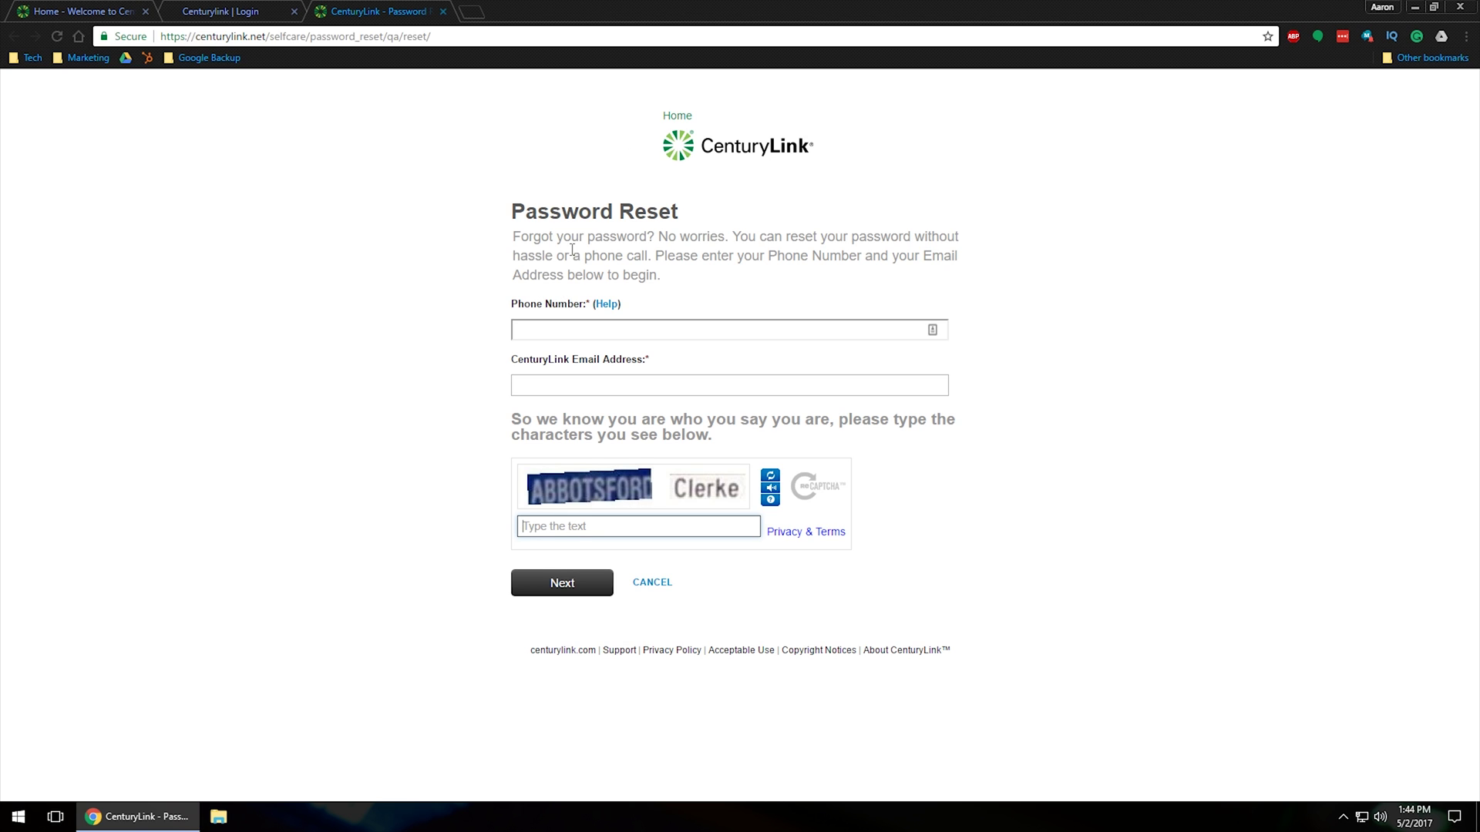
- Place the cursor in the empty Password Reset form's phone number field
click(521, 331)
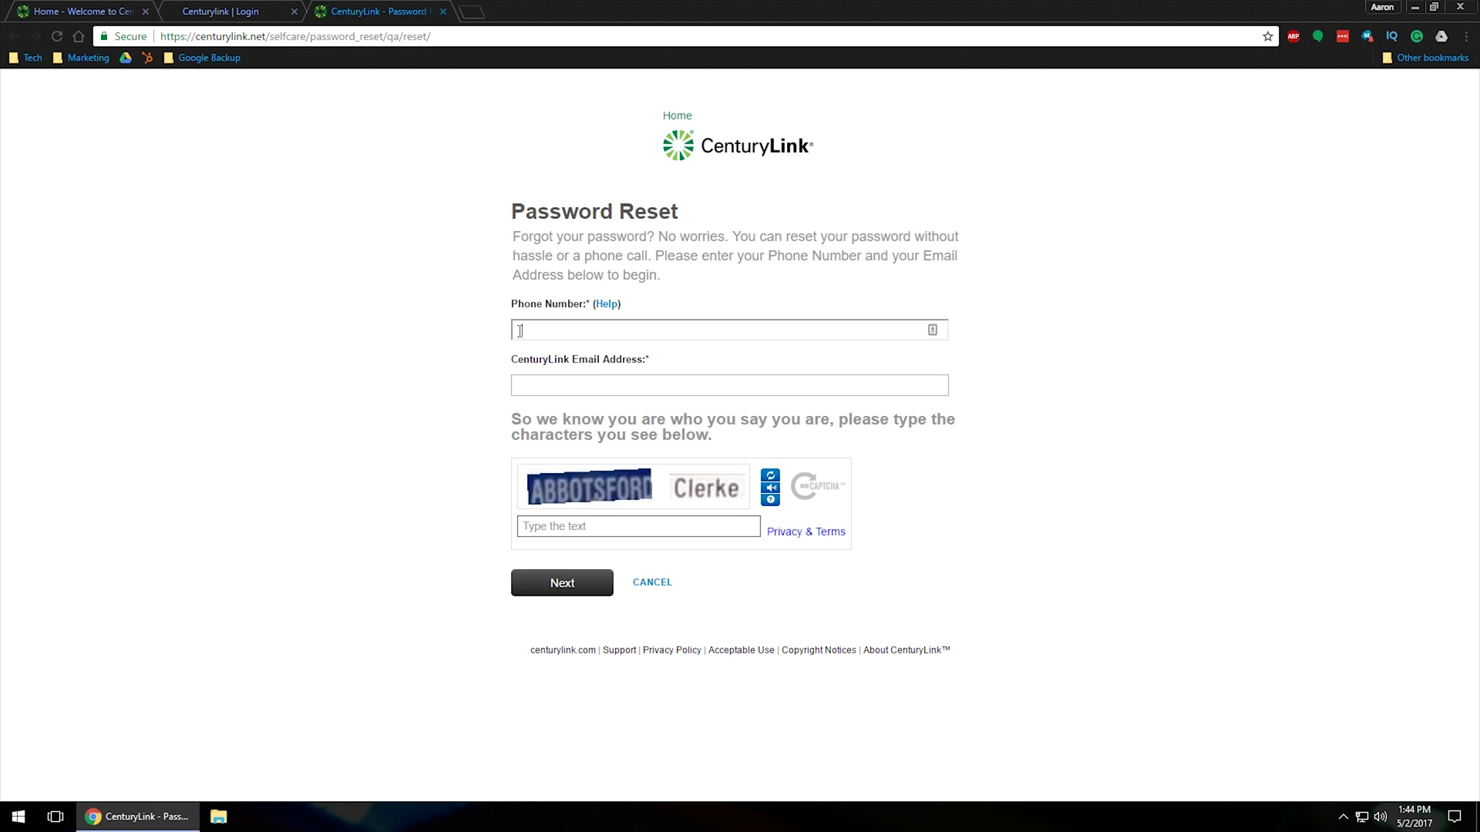
click(590, 524)
click(577, 336)
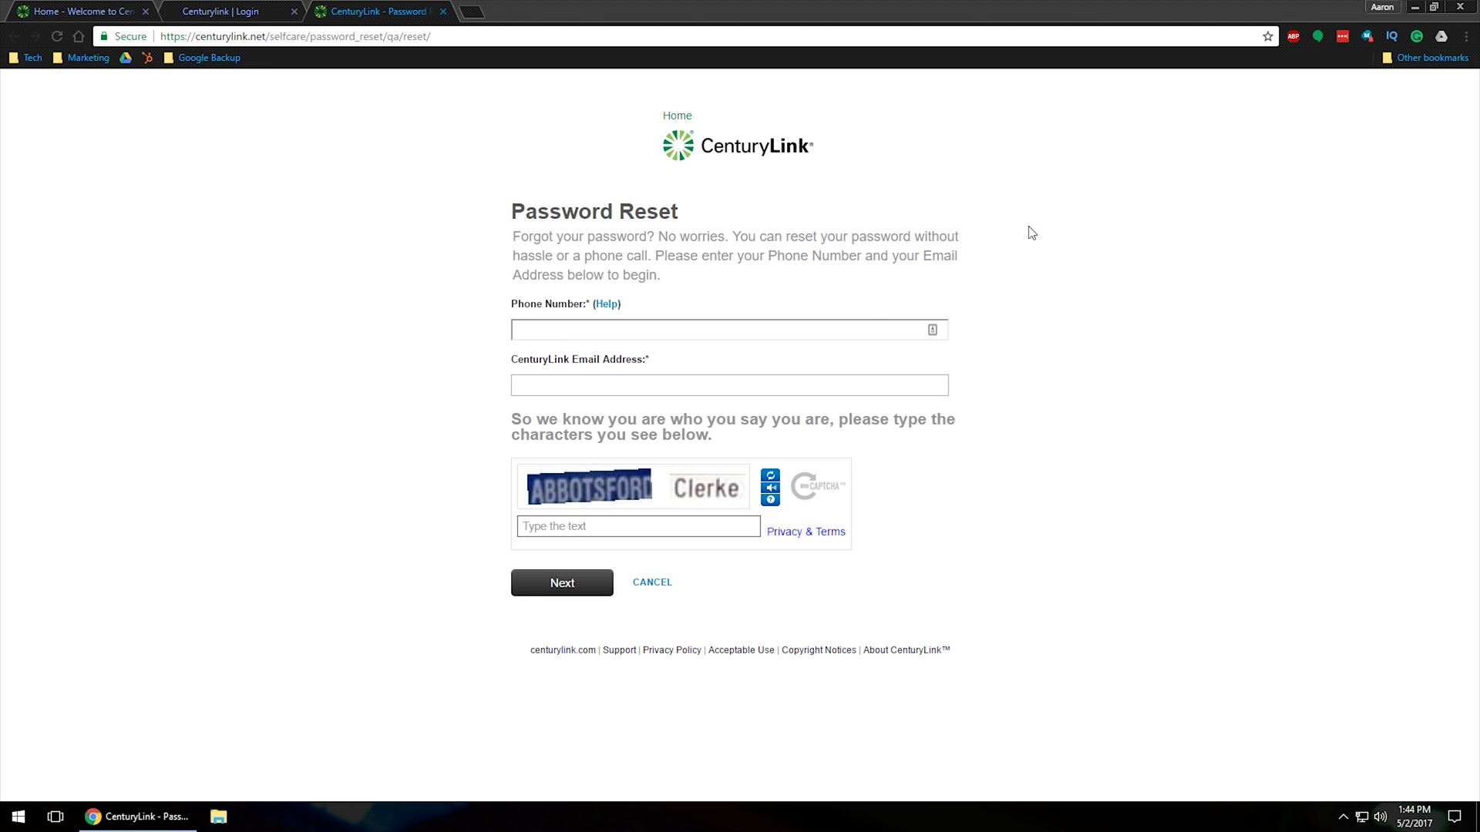
- Fill Phone Number and Email using the saved autofill suggestions
click(568, 329)
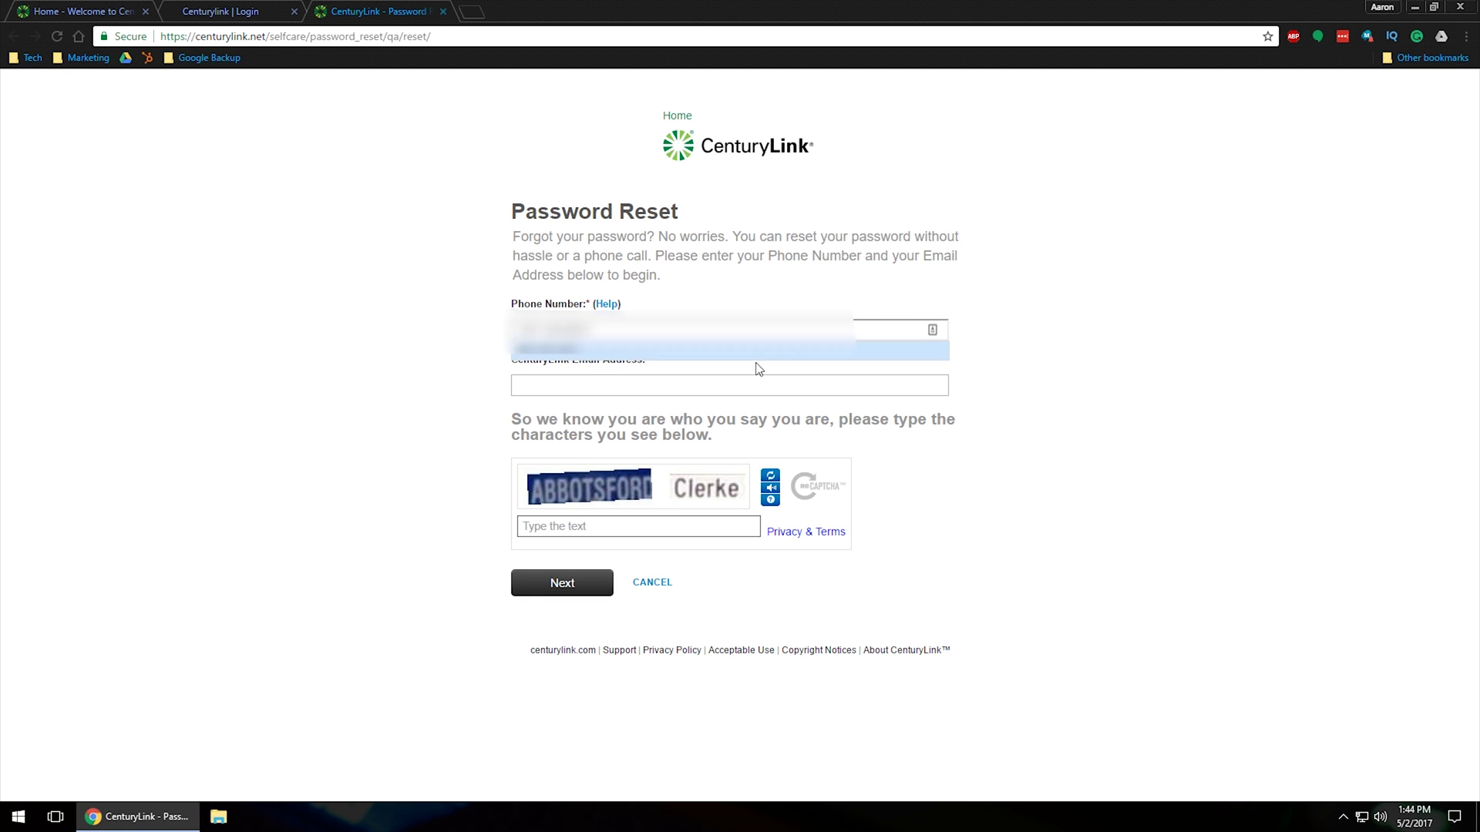
key(Escape)
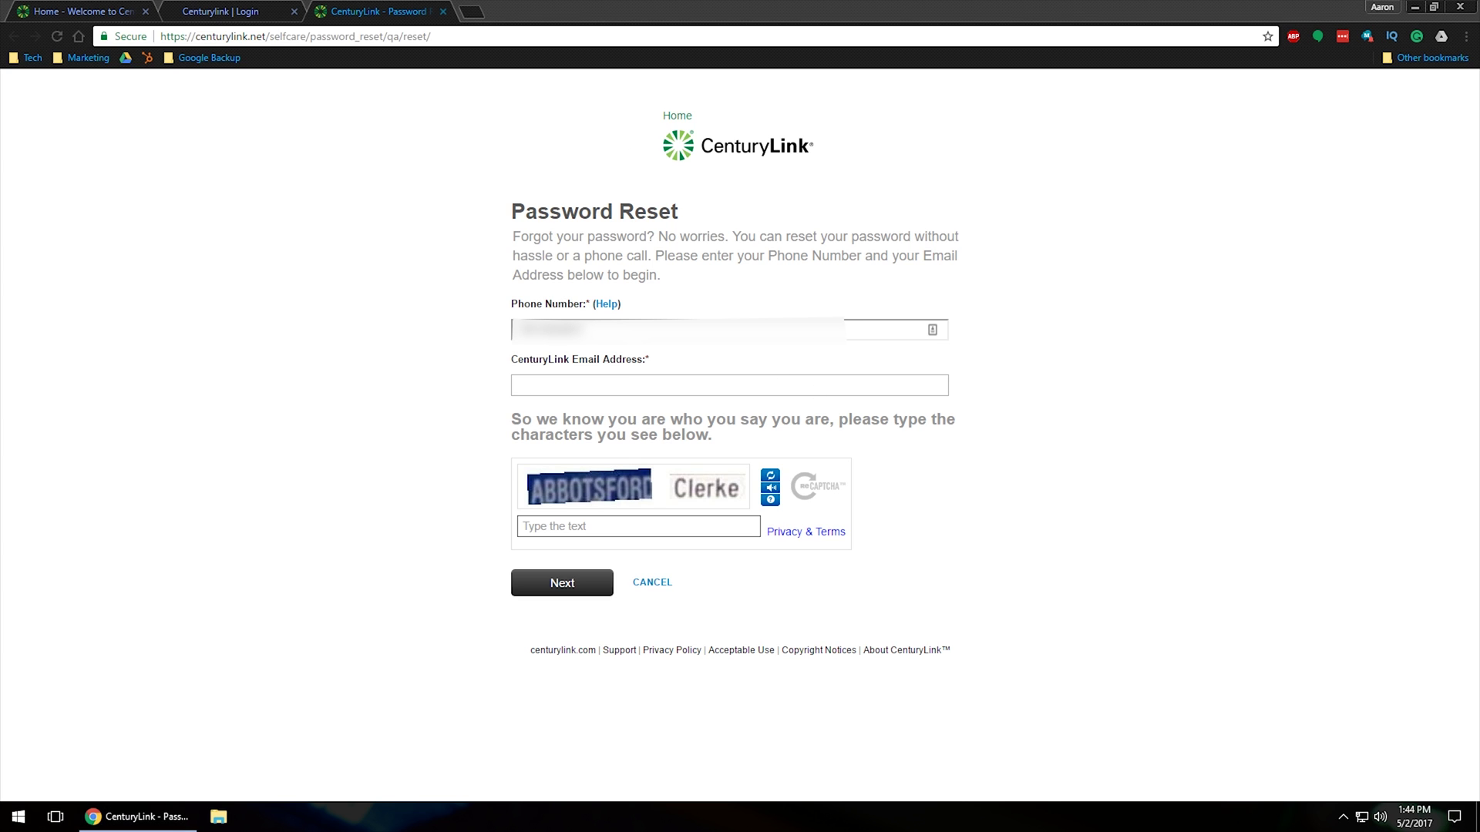
click(548, 383)
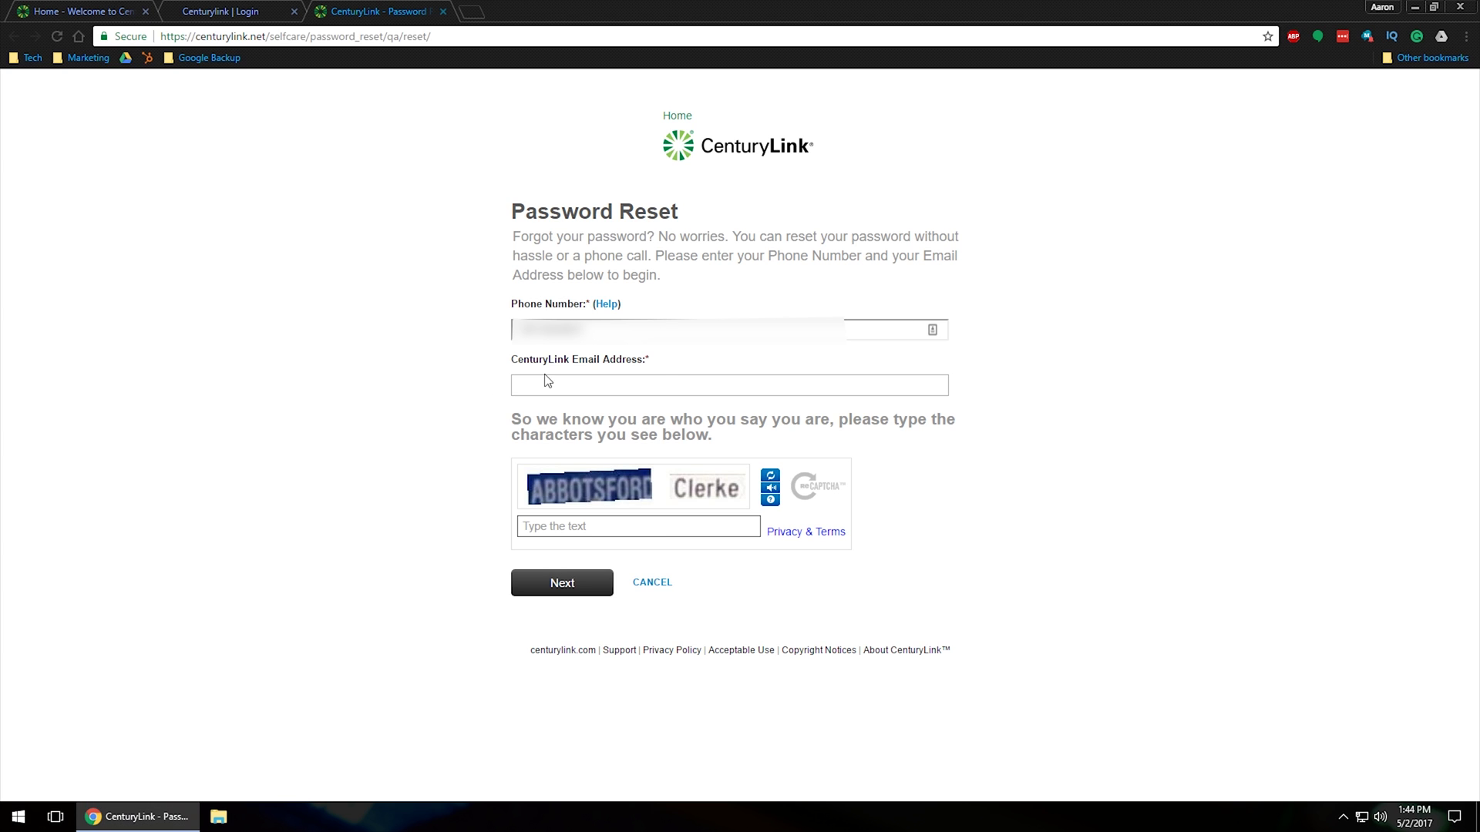
click(579, 407)
- Answer the CAPTCHA with 'ABBOTSFORD Clerke' and submit the form
click(578, 532)
text(A)
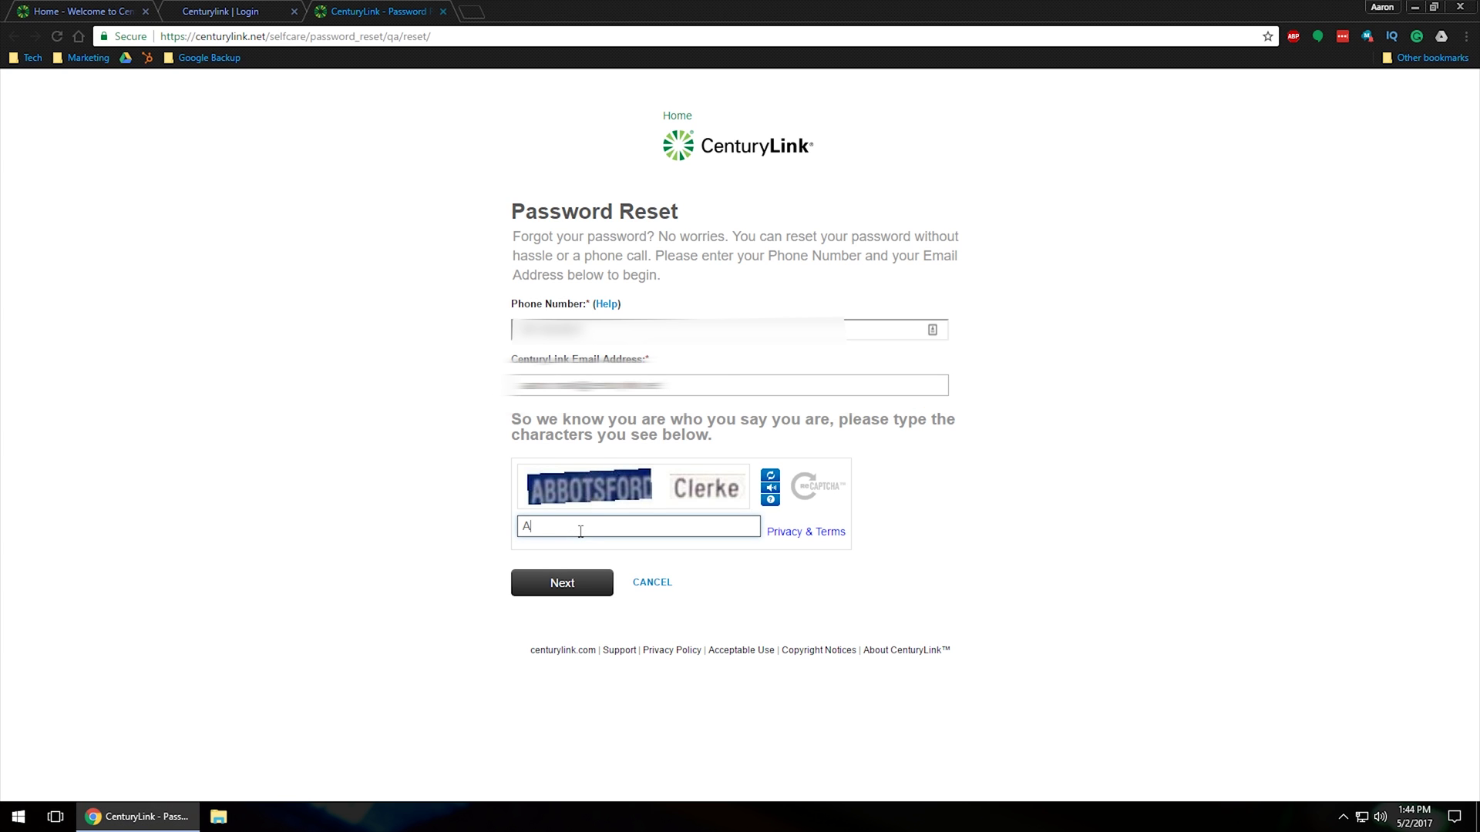
text(BBOTSFORD)
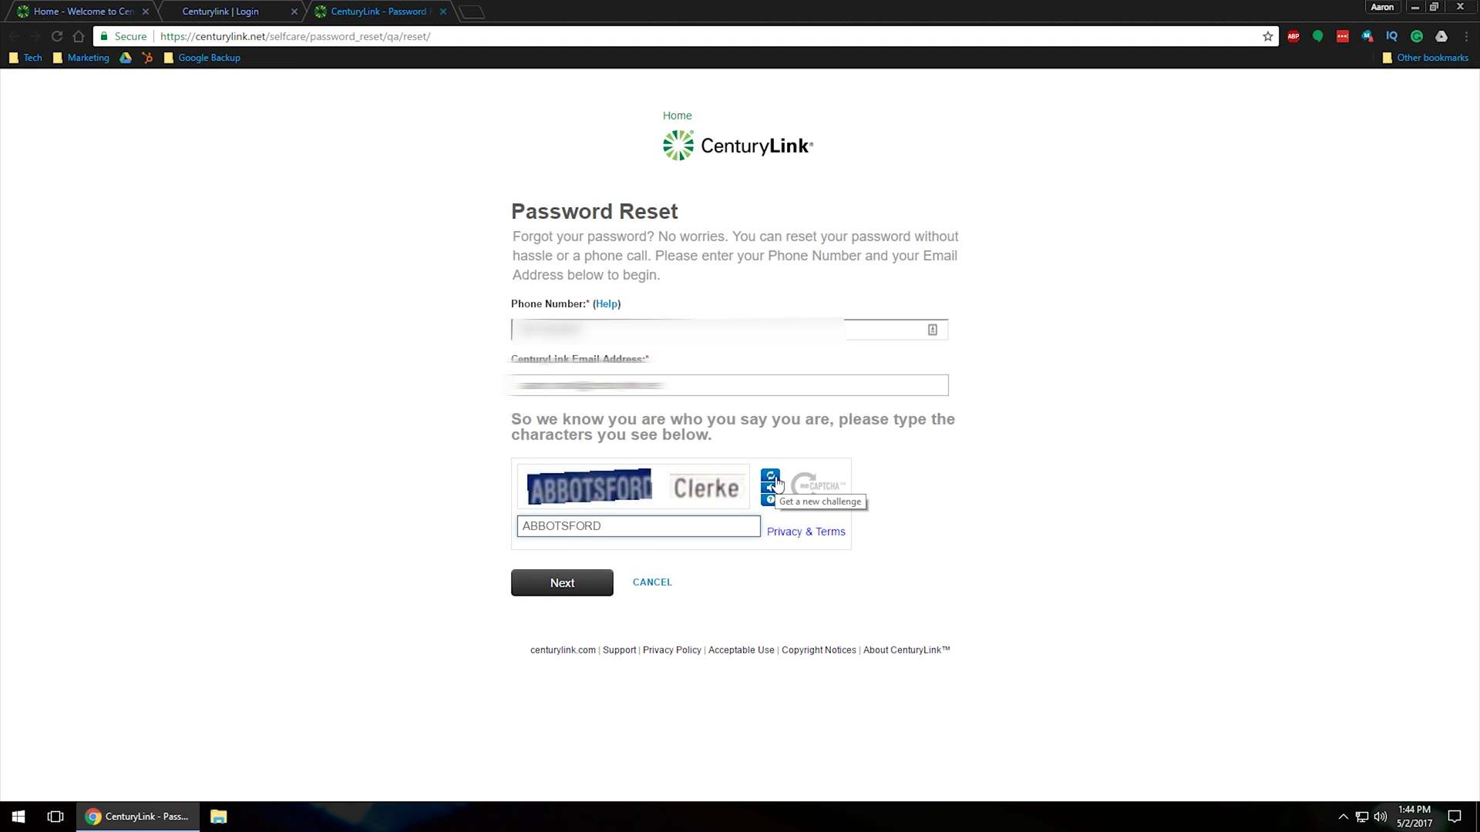
text(Cl)
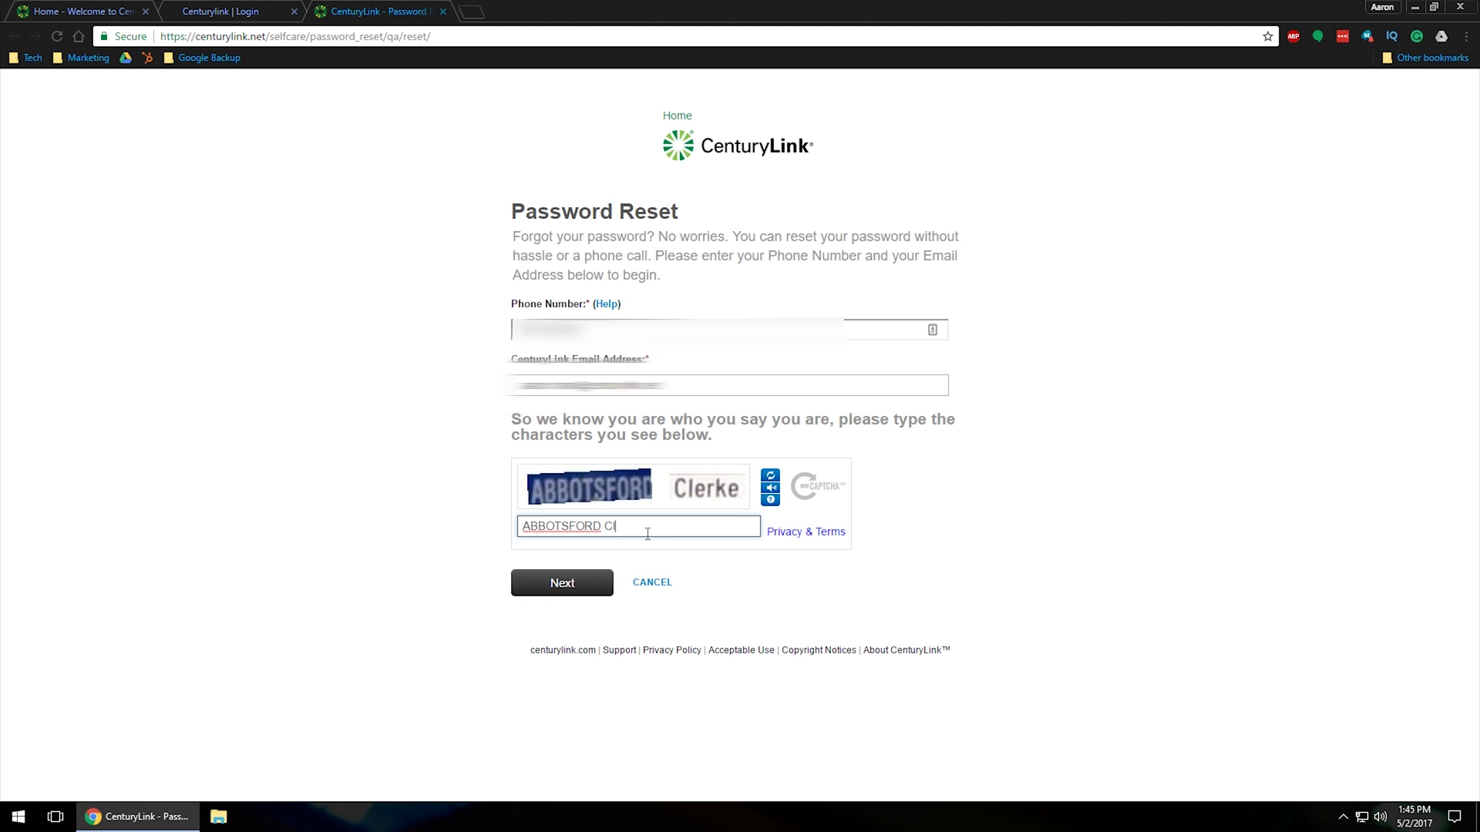
text(erke)
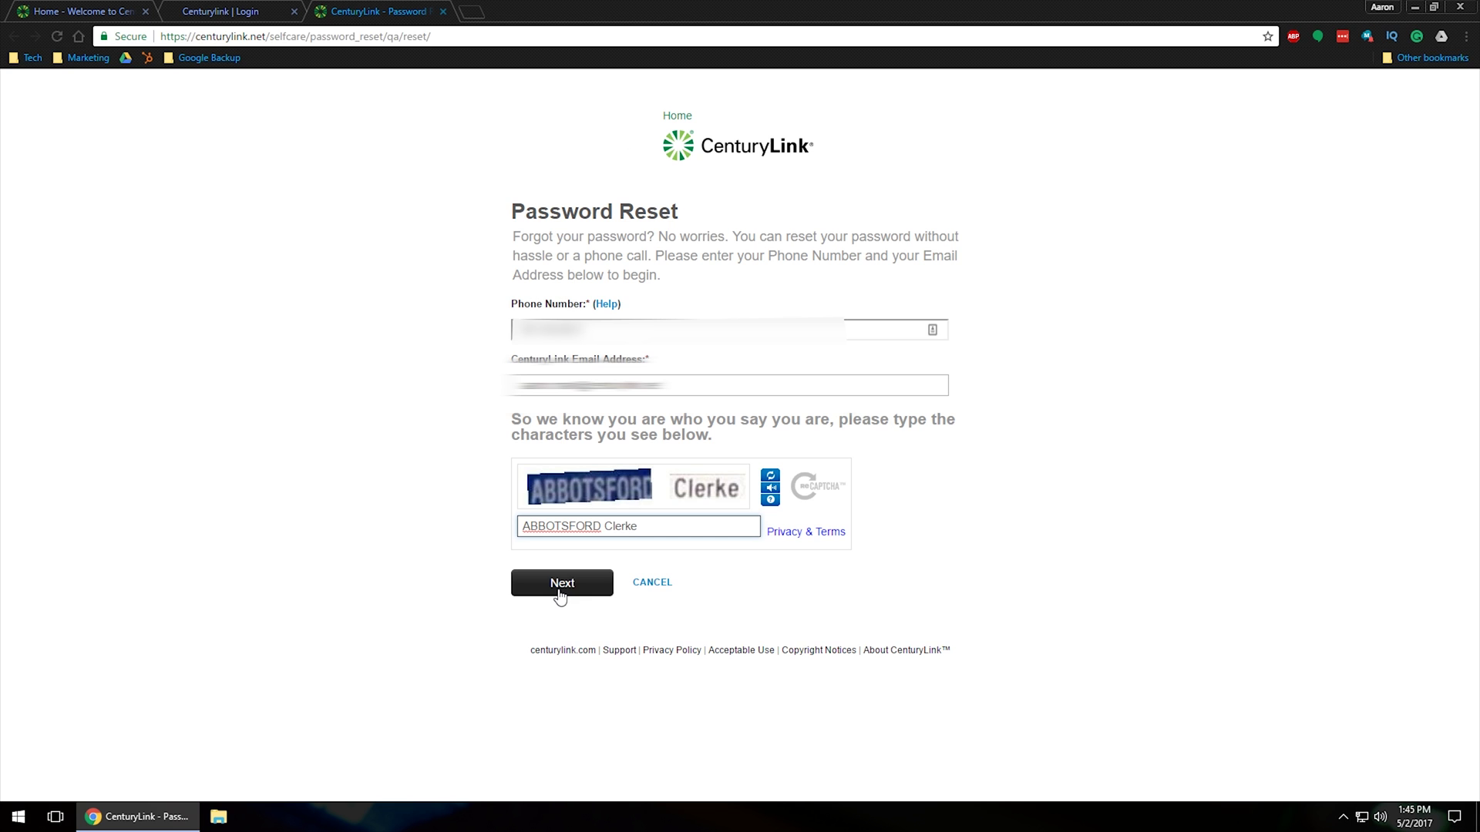
click(560, 594)
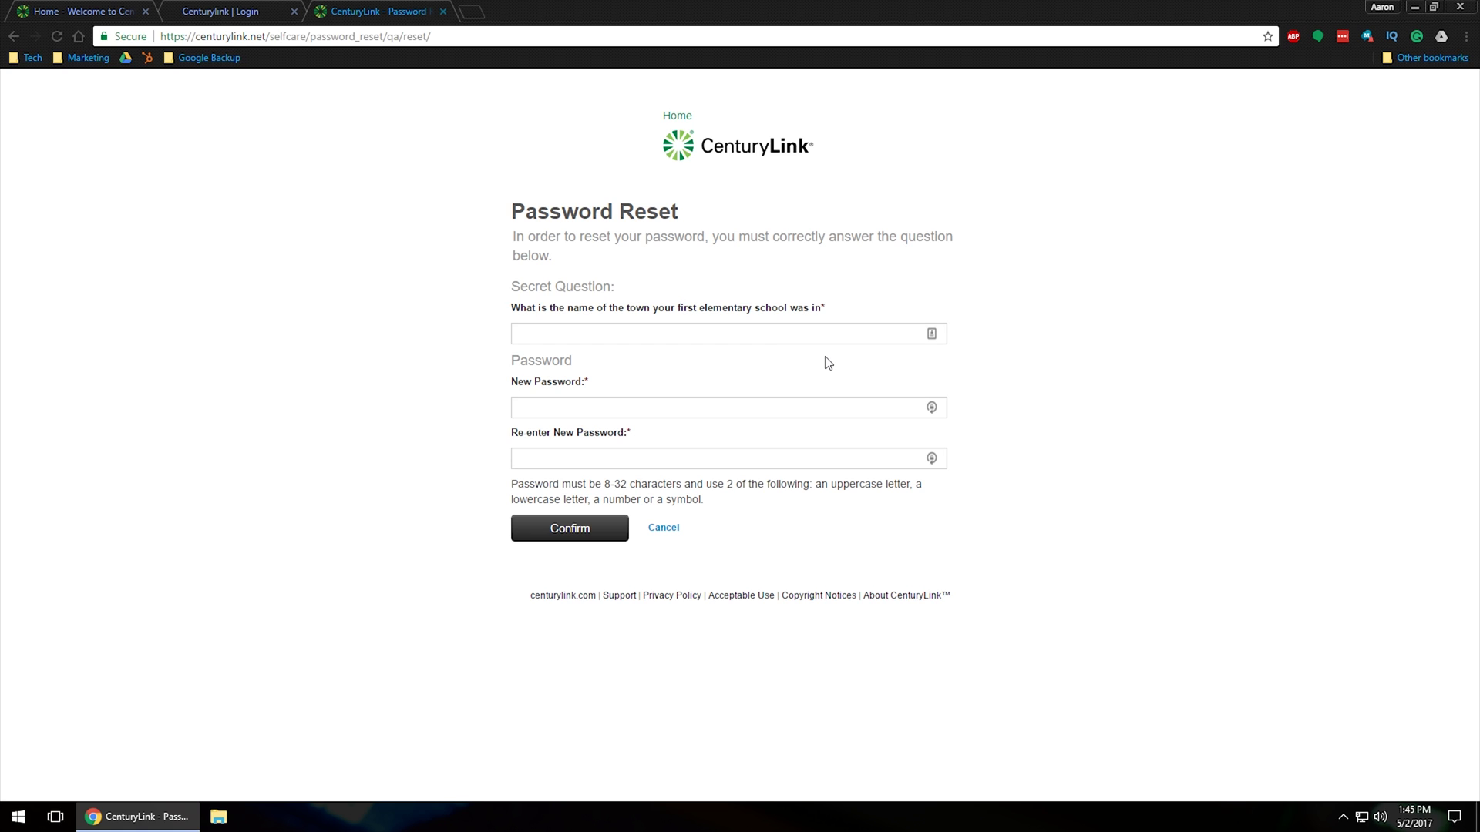
click(819, 332)
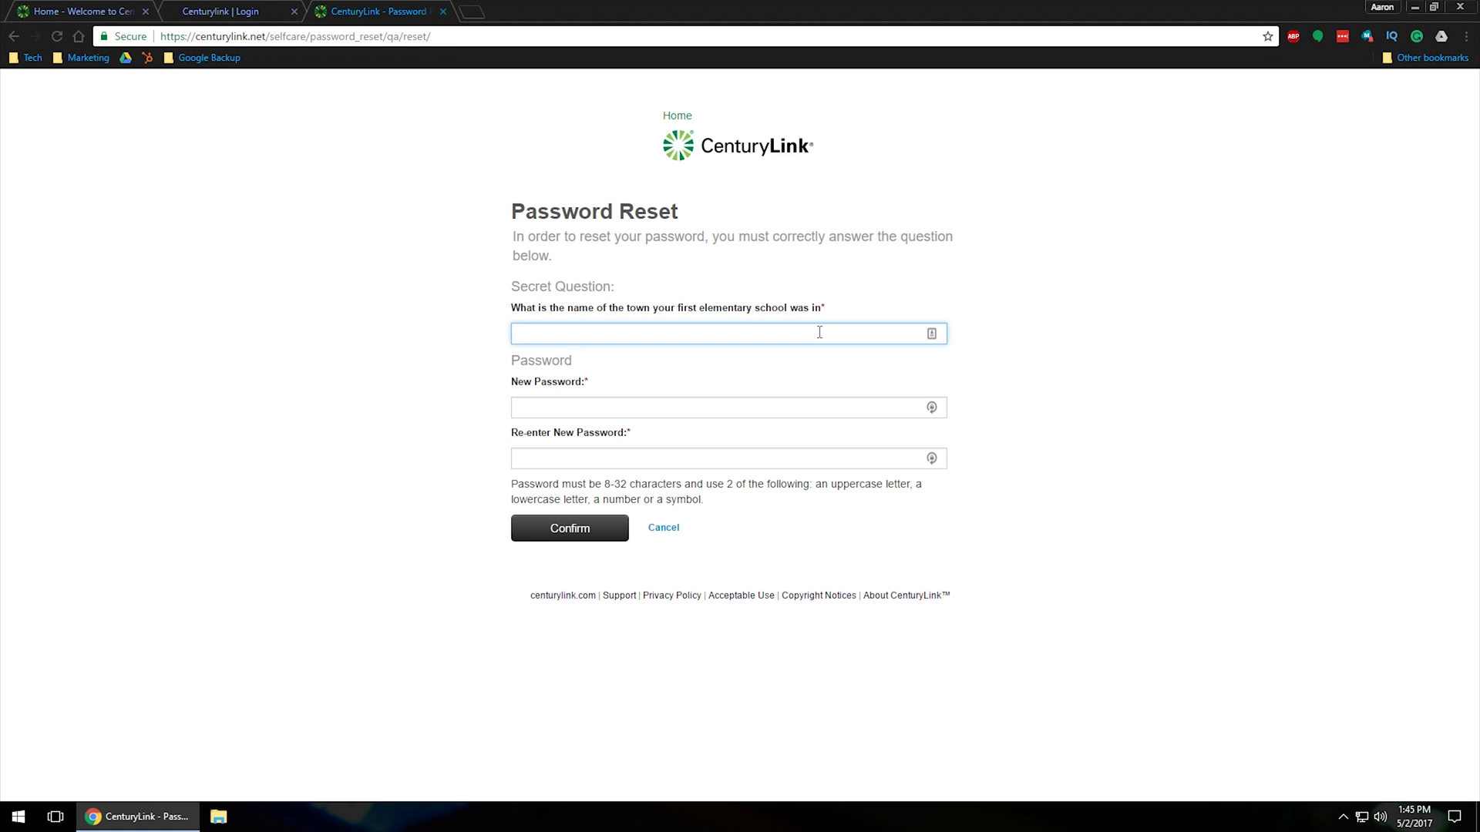
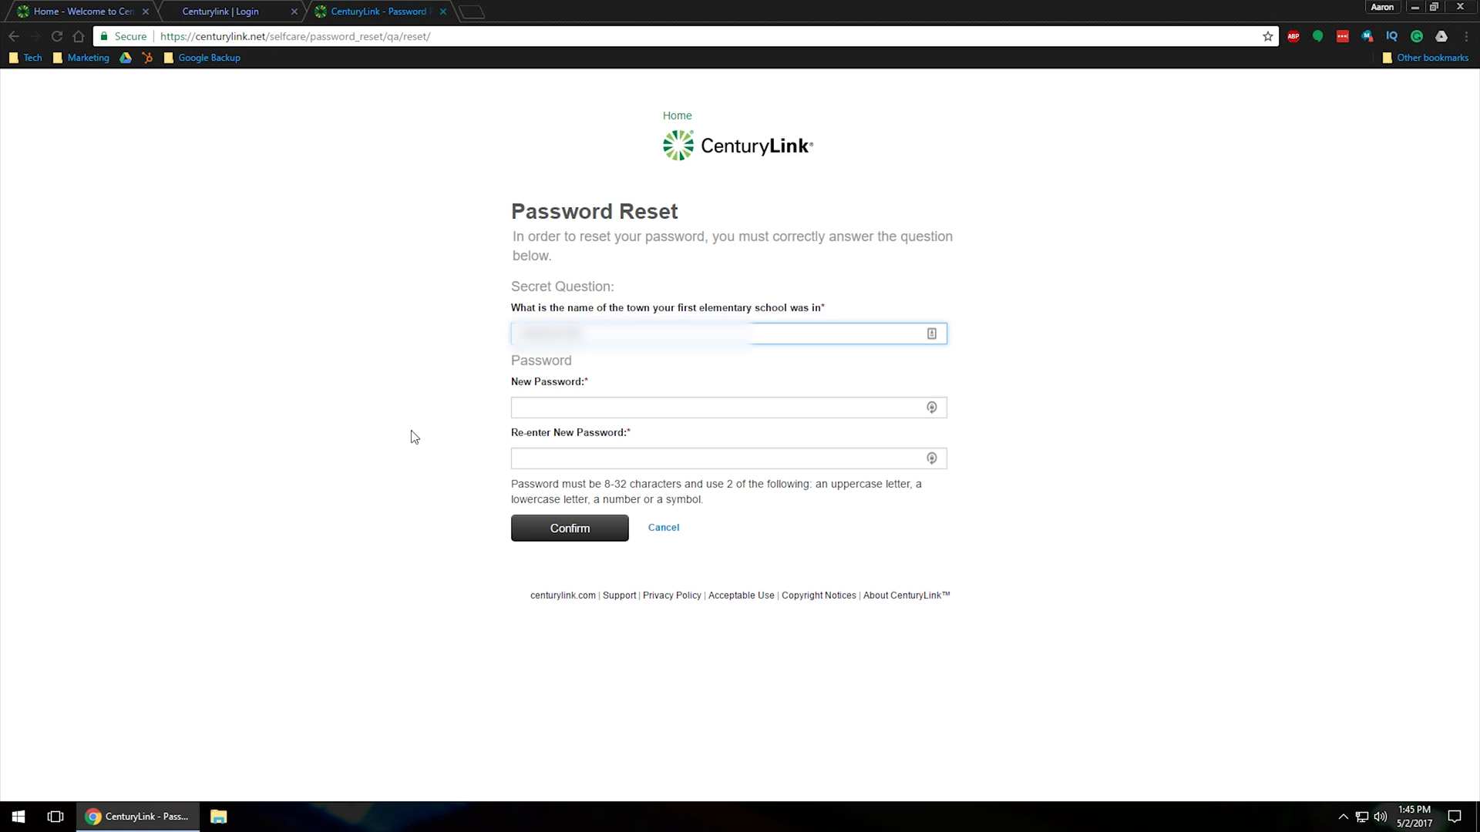
click(531, 414)
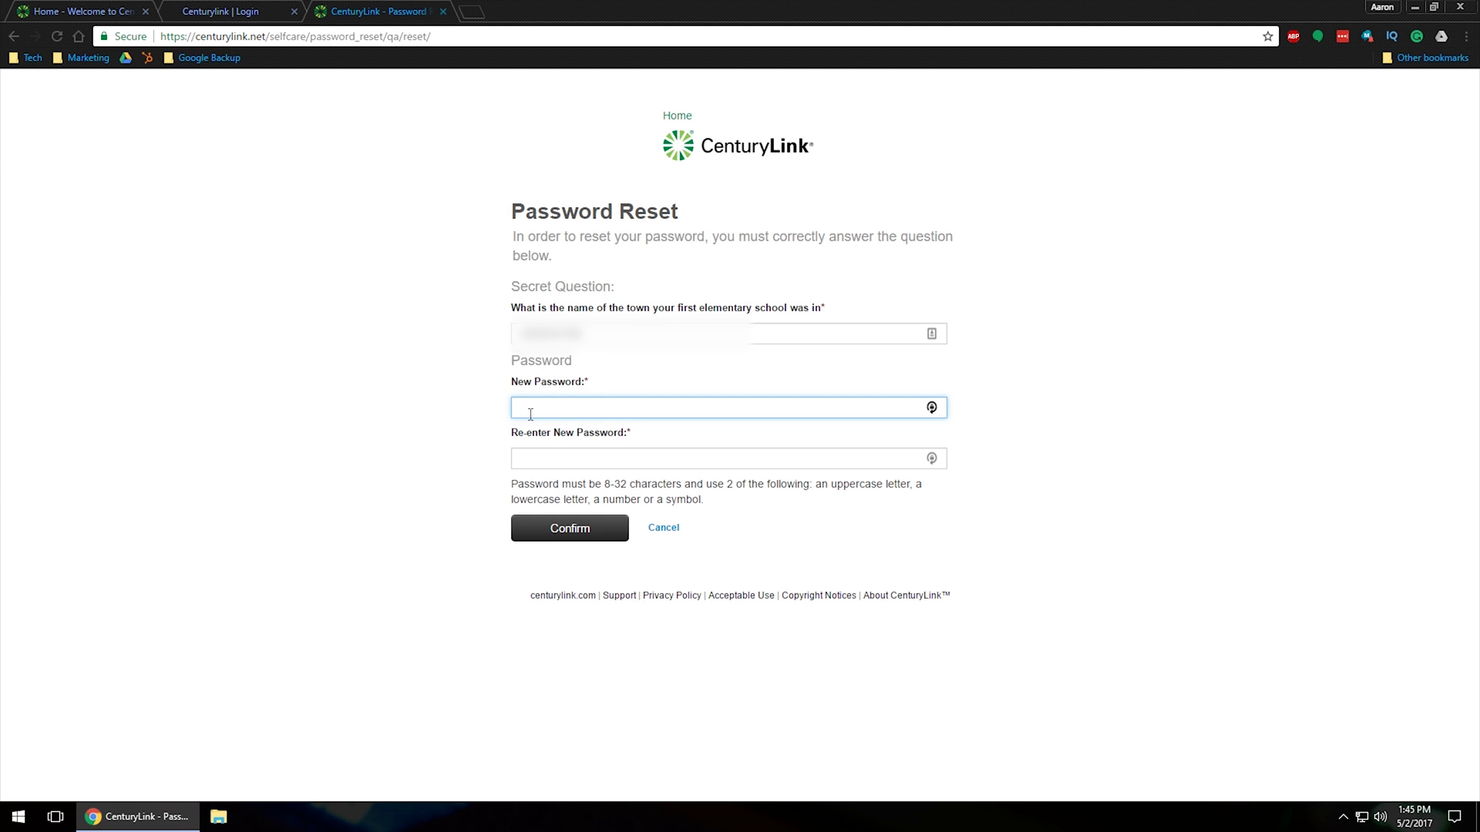
text(•••••••)
key(Tab)
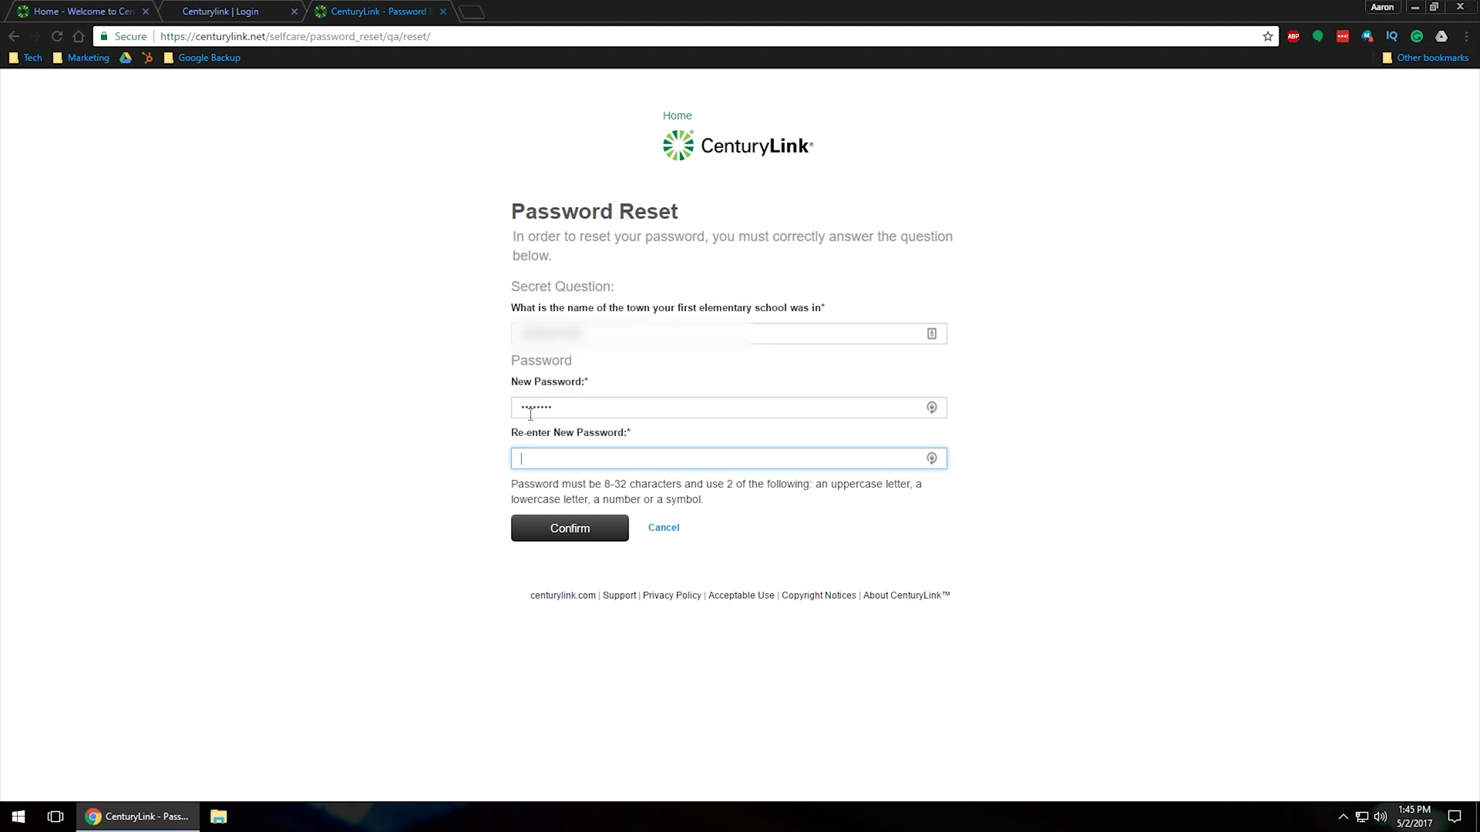
text(••••••••)
click(575, 531)
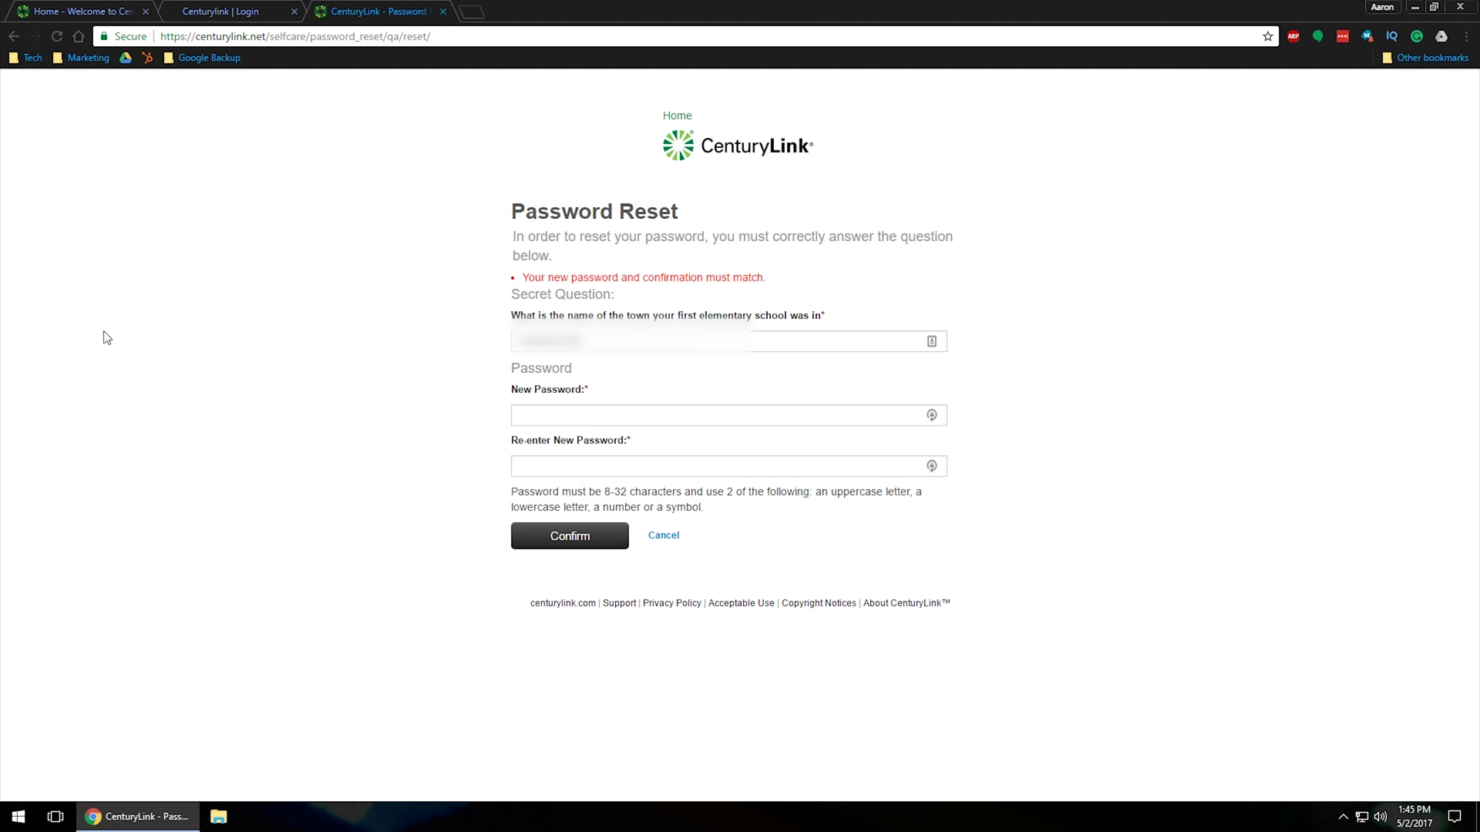
- After the mismatch error, re-enter the new password and begin retyping its confirmation
click(548, 414)
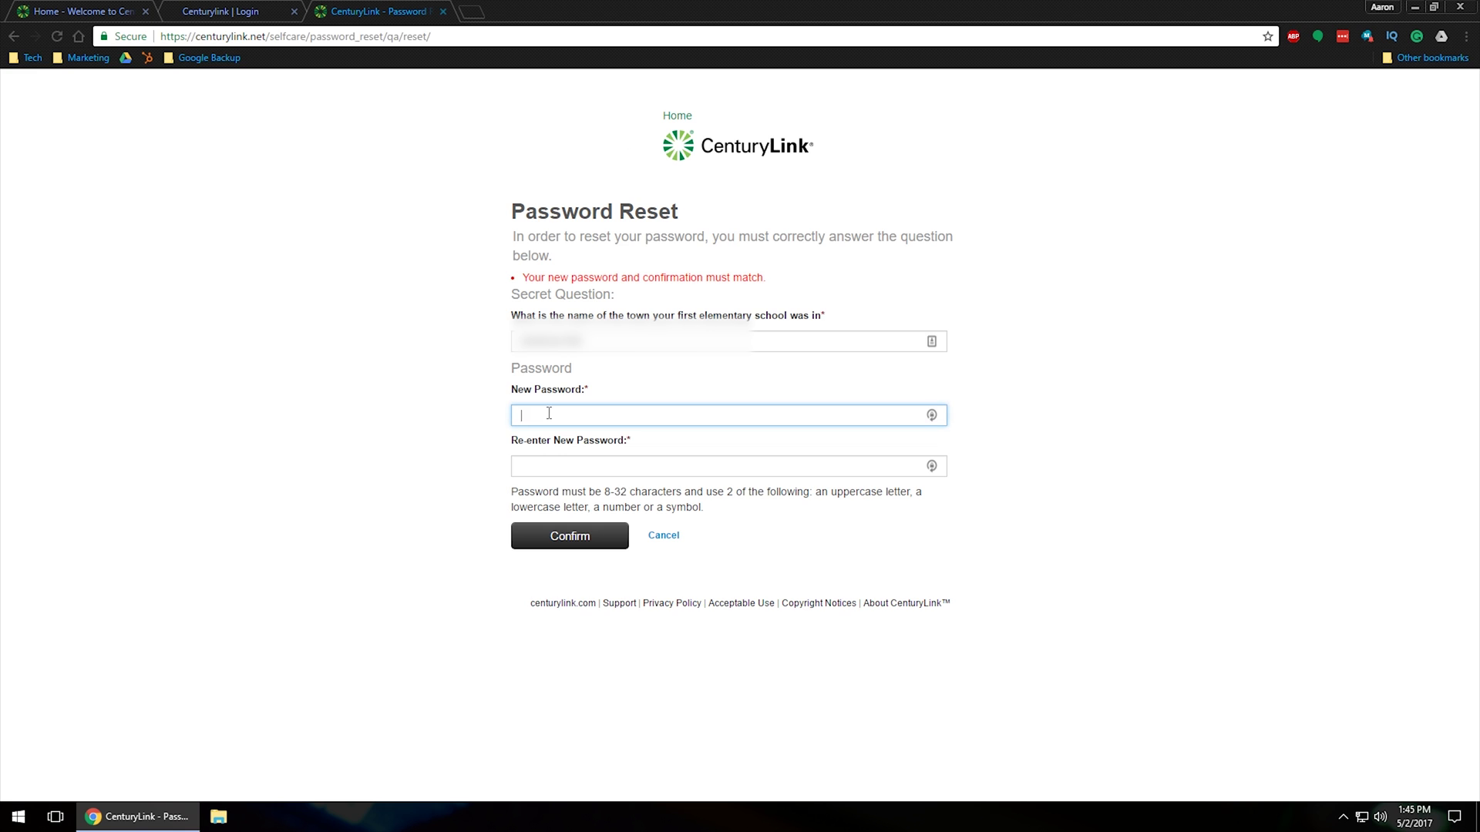
triple_click(524, 279)
click(854, 279)
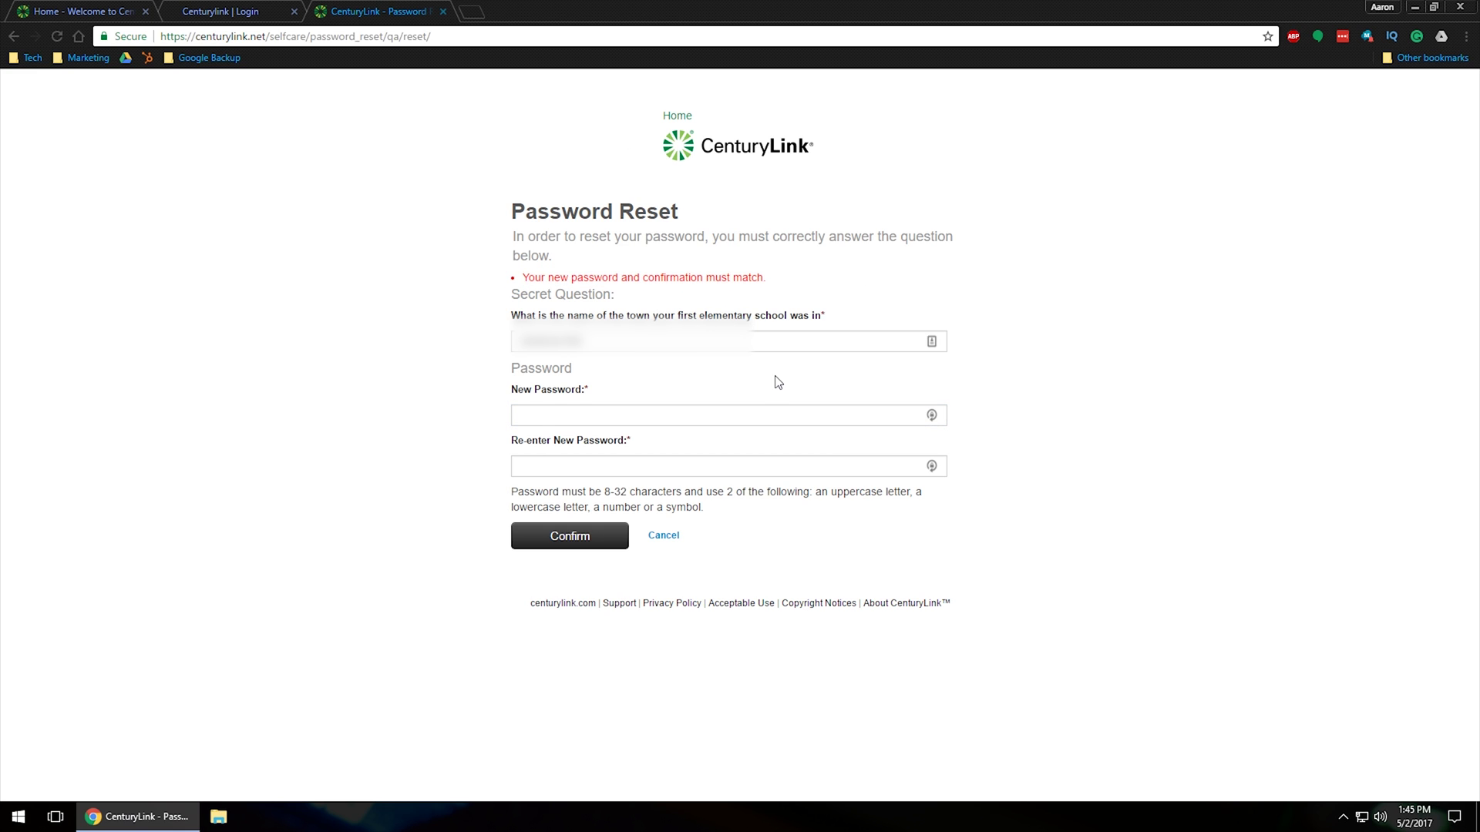
click(542, 420)
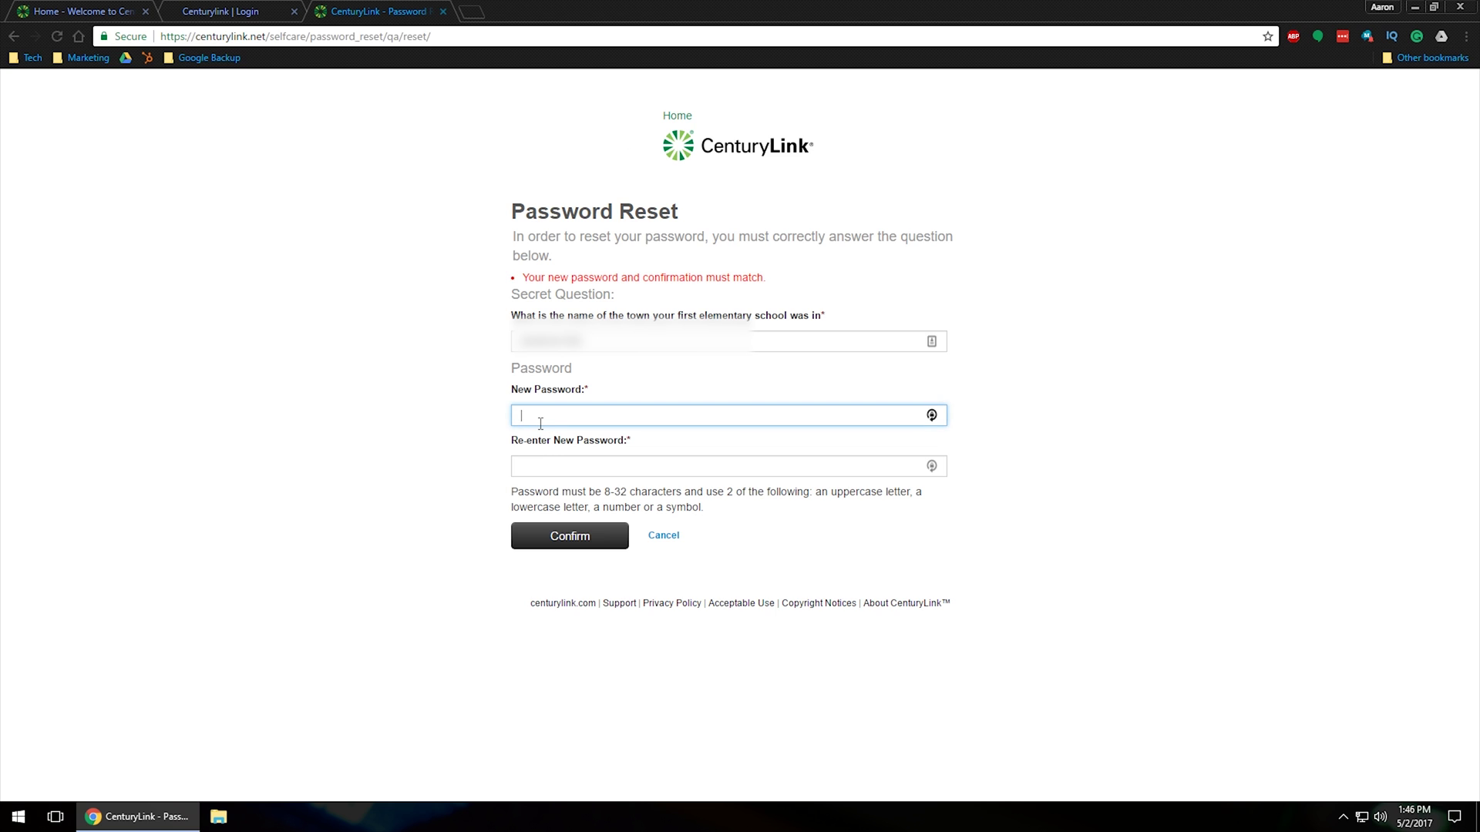
key(Tab)
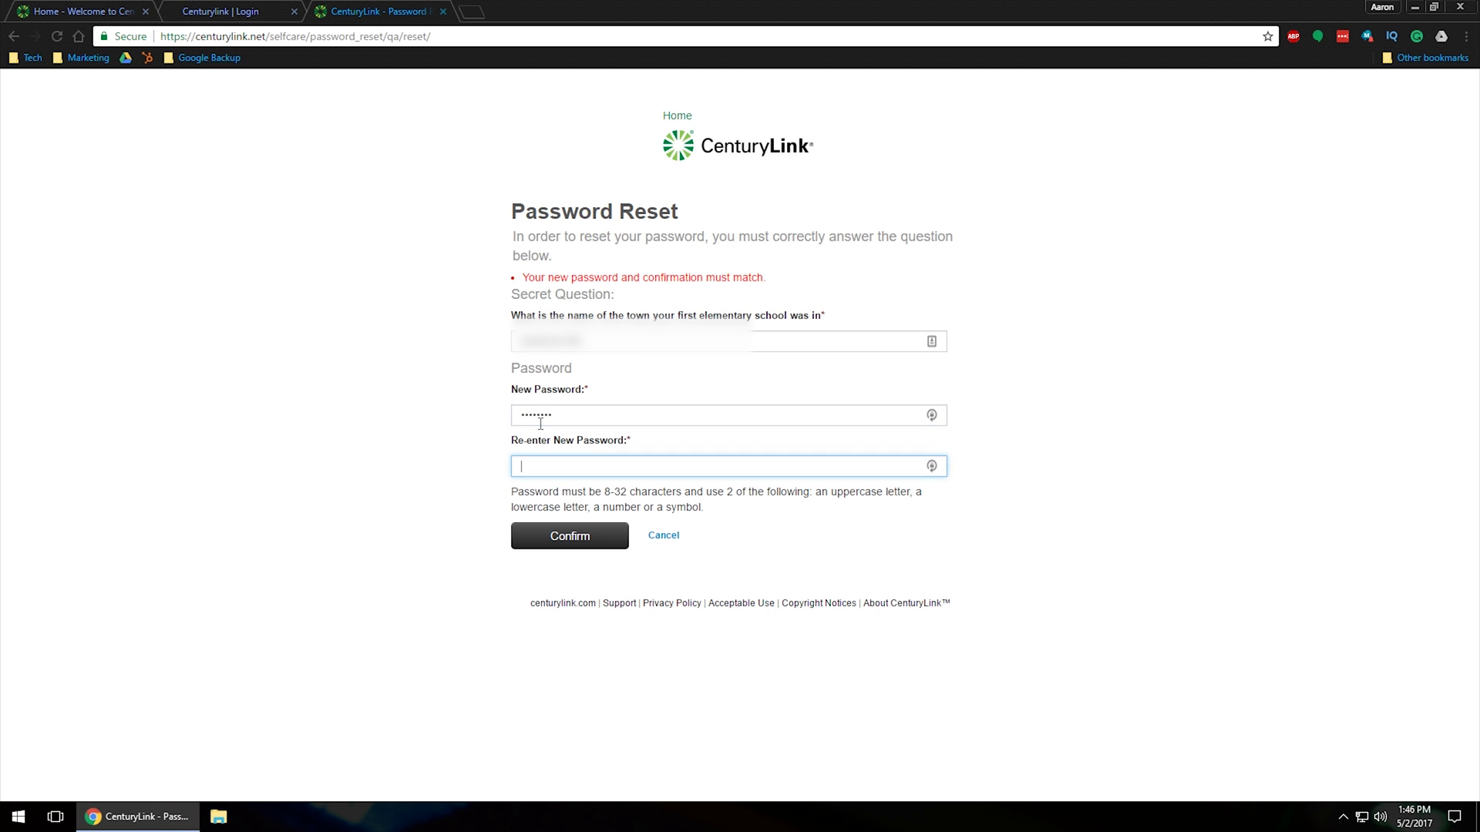
text(••••••••)
key(Tab)
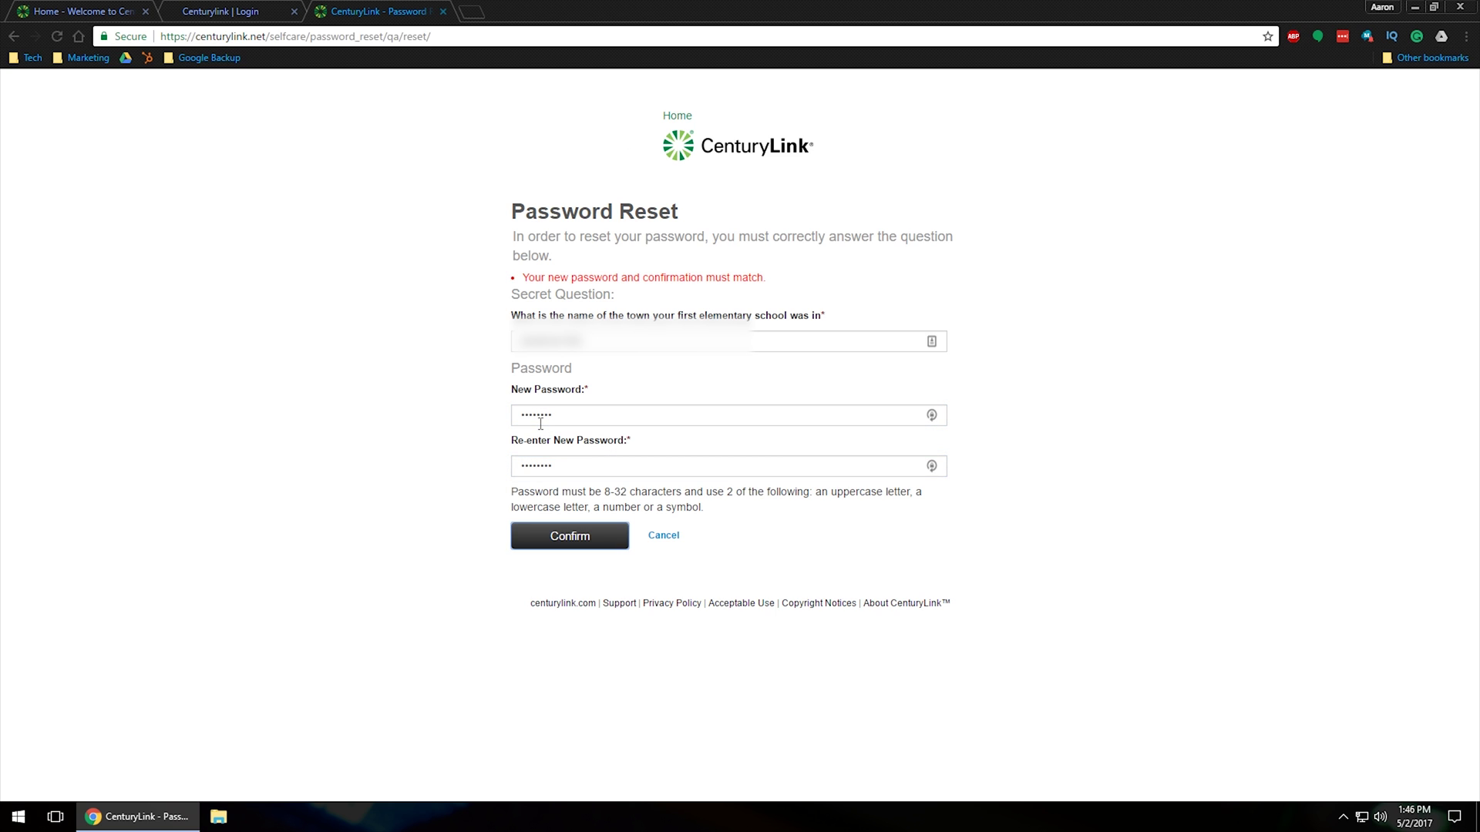
key(shift+Tab)
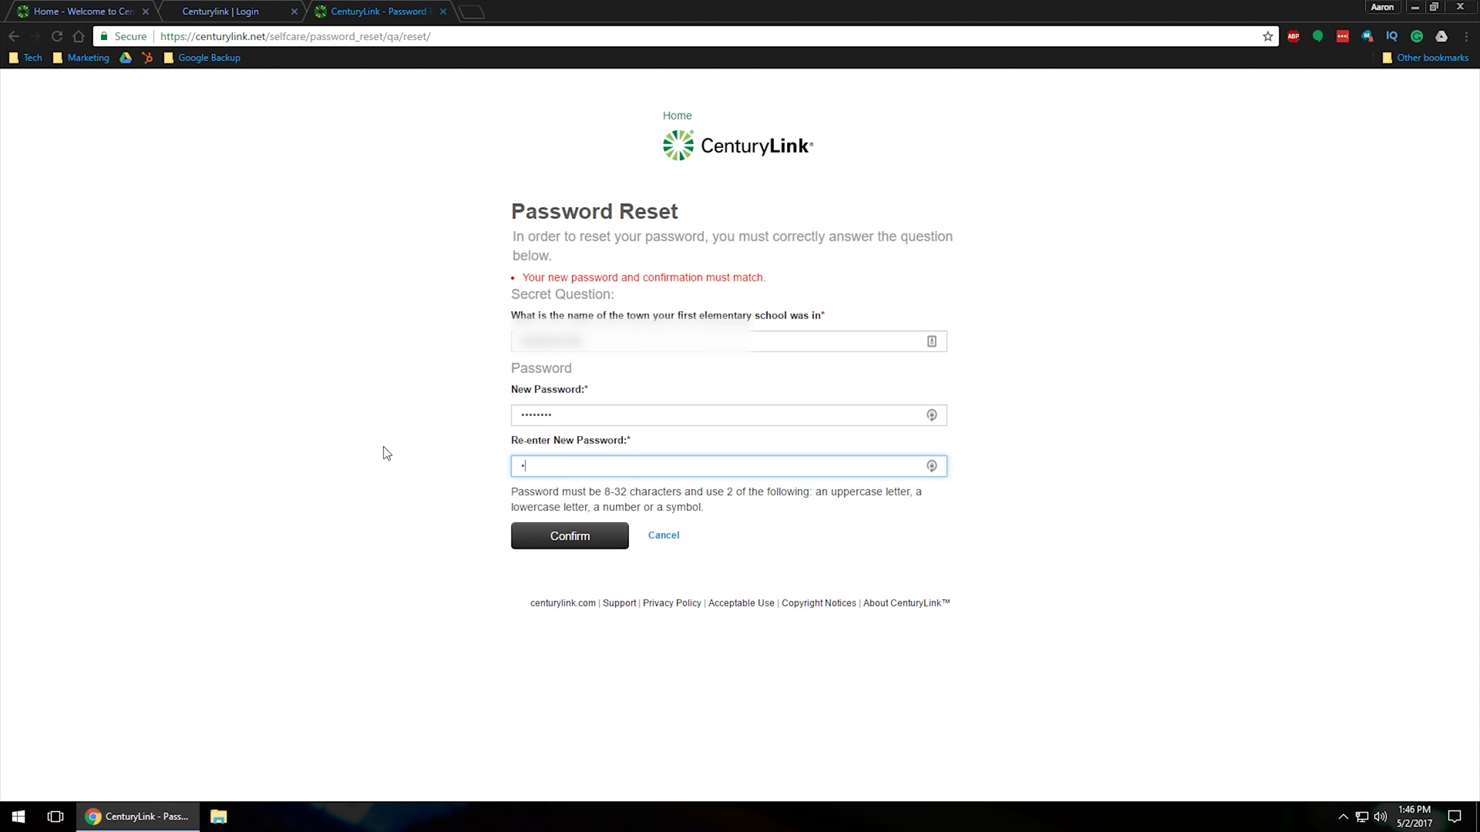